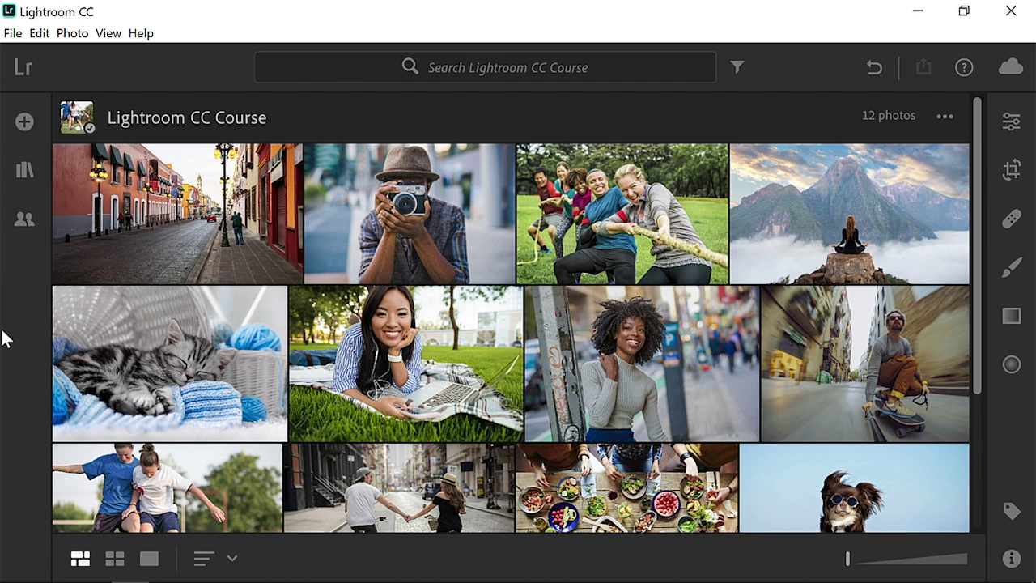
Step: Open the street photo, activate the Healing Brush, and view it at 1:1 around the sidewalk and the man in green
double_click(161, 243)
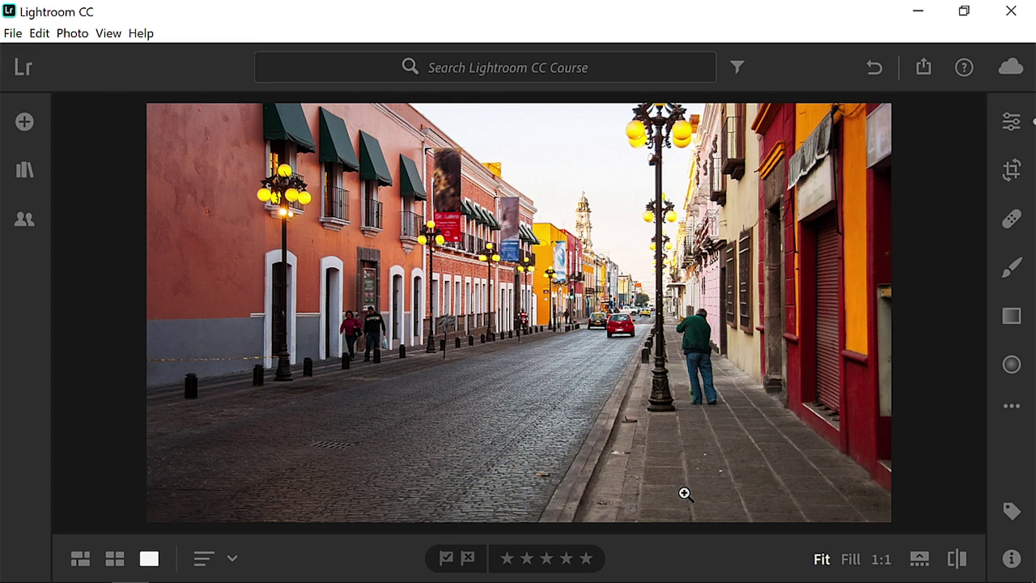
left_click(1015, 223)
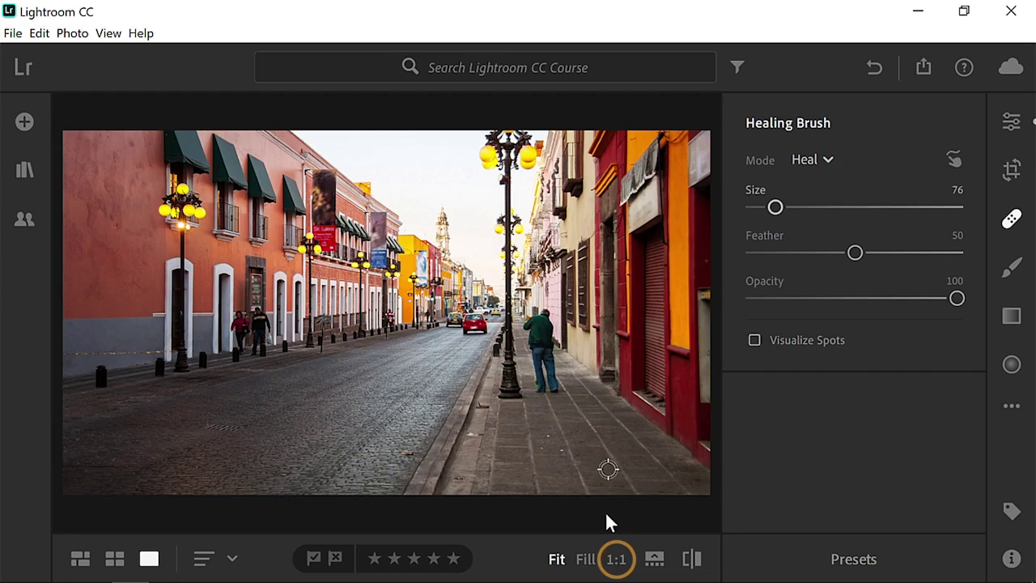
left_click(615, 559)
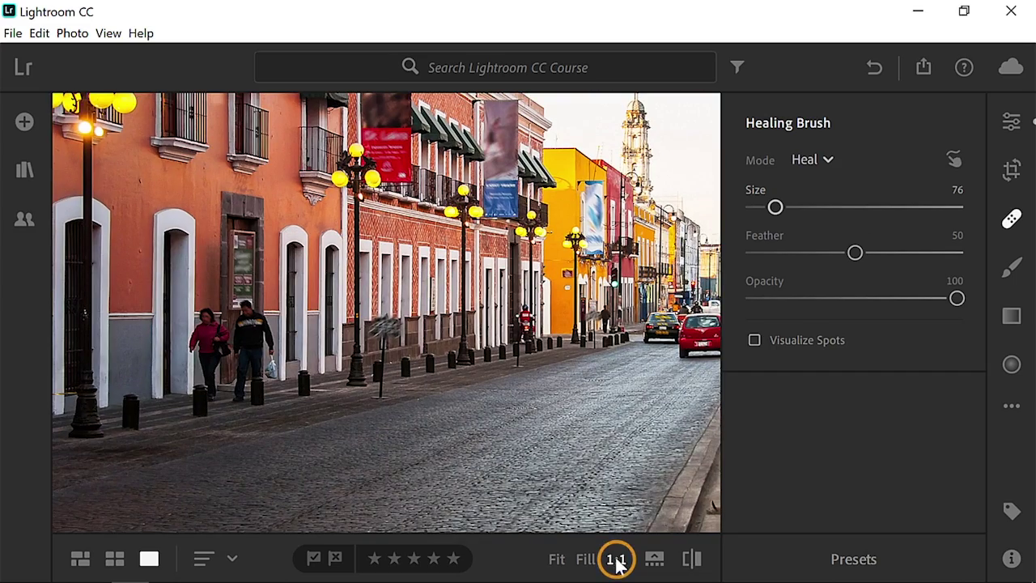
mouse_move(627, 443)
left_mouse_down()
mouse_move(381, 449)
mouse_move(169, 410)
mouse_move(169, 367)
mouse_move(203, 300)
mouse_move(218, 302)
left_mouse_up()
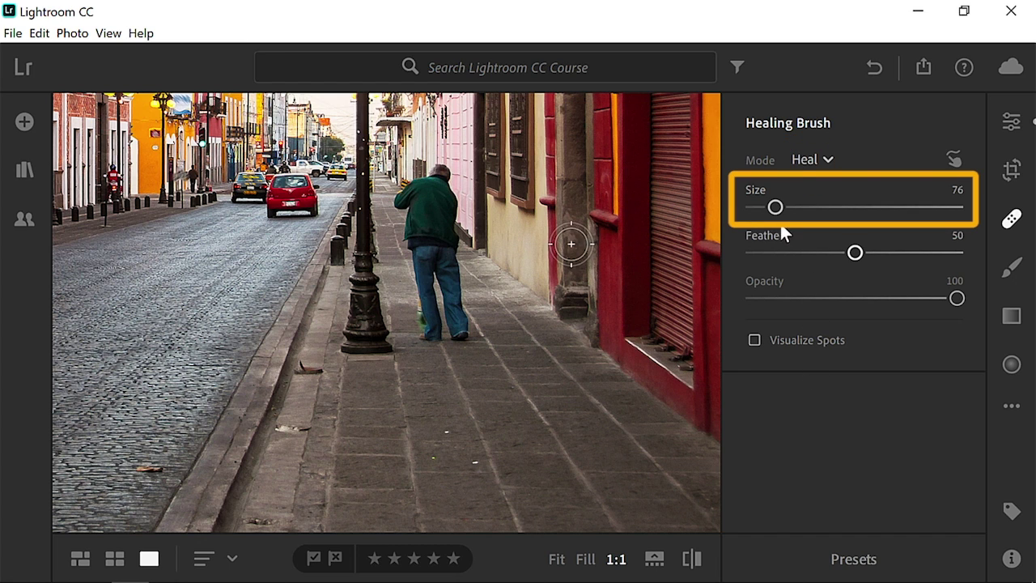
Step: Set the brush size to 84, test Feather and Visualize Spots, and end with normal colour view
mouse_move(789, 211)
left_mouse_down()
mouse_move(853, 211)
mouse_move(782, 215)
mouse_move(839, 208)
left_mouse_up()
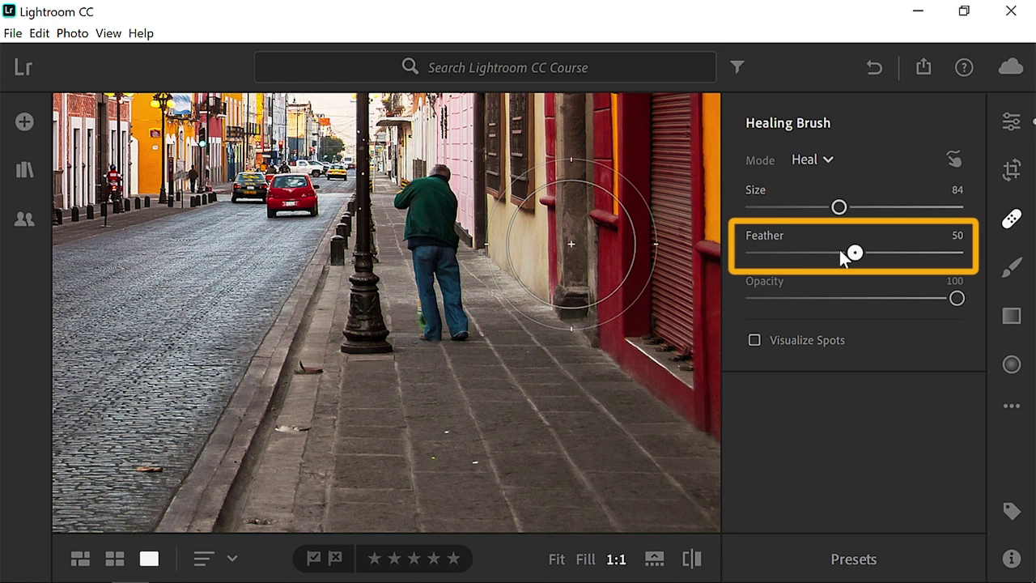
left_click_drag(840, 251, 744, 249)
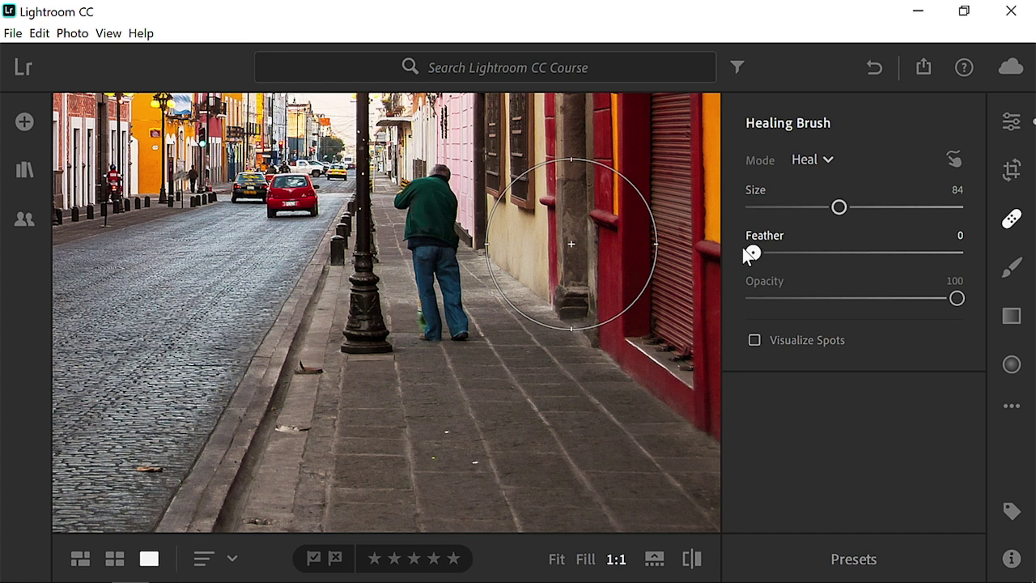
mouse_move(742, 248)
left_mouse_down()
mouse_move(958, 256)
mouse_move(856, 260)
left_mouse_up()
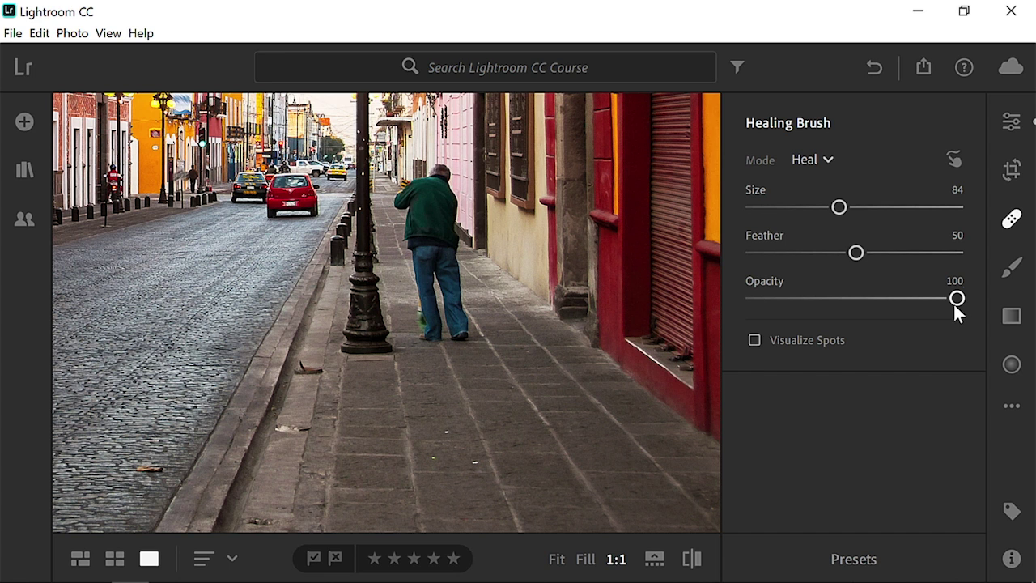
left_click(755, 339)
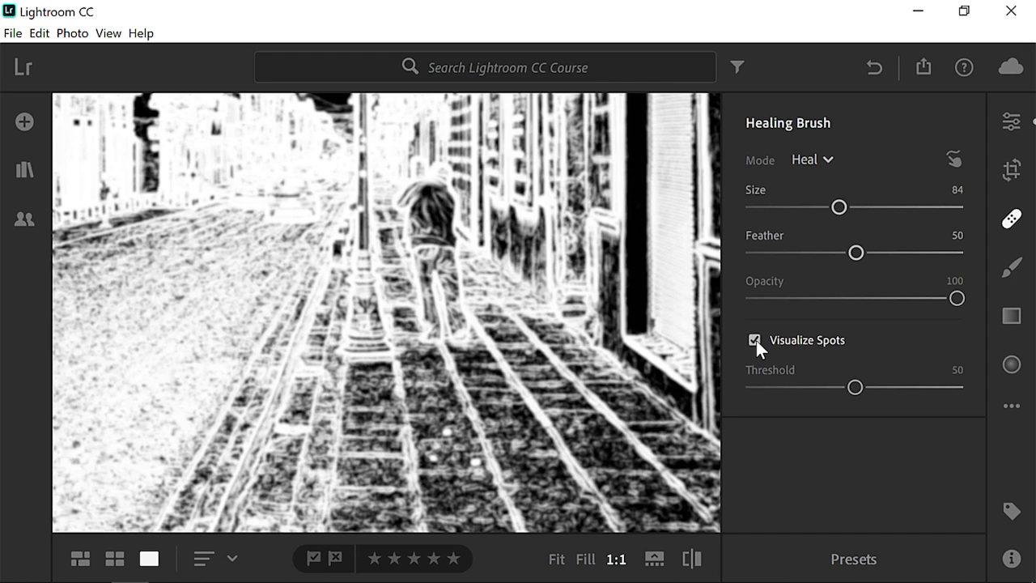
left_click(755, 339)
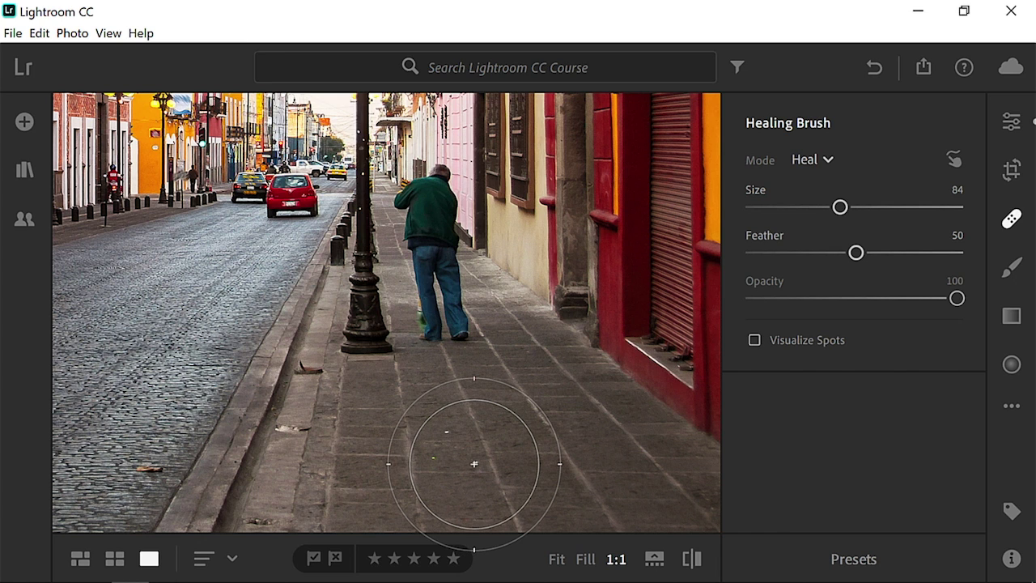
Step: Shrink the brush to size 51 and heal the green speck on the sidewalk
scroll(475, 463, "up", 5)
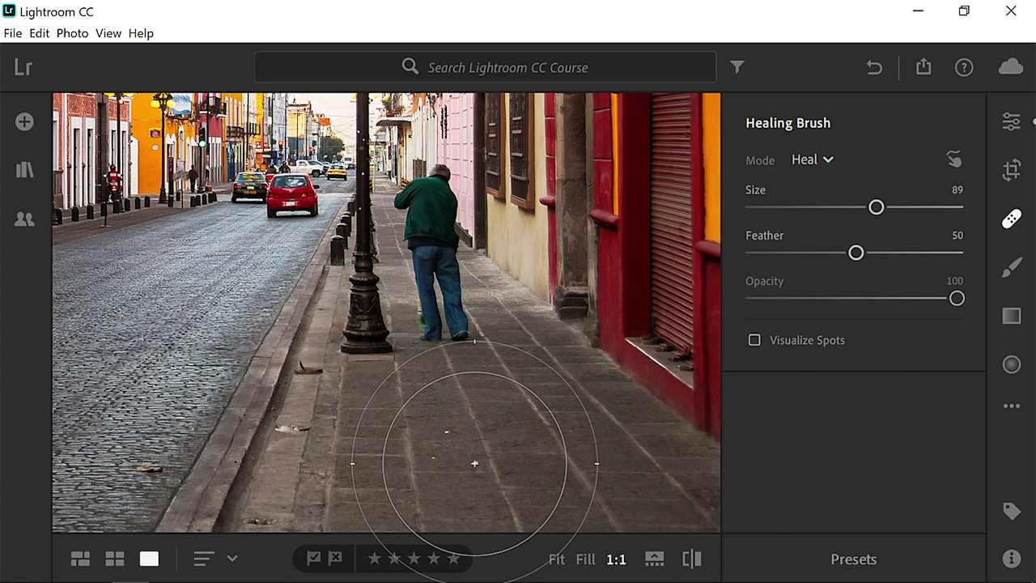
scroll(475, 461, "down", 1)
scroll(475, 461, "down", 7)
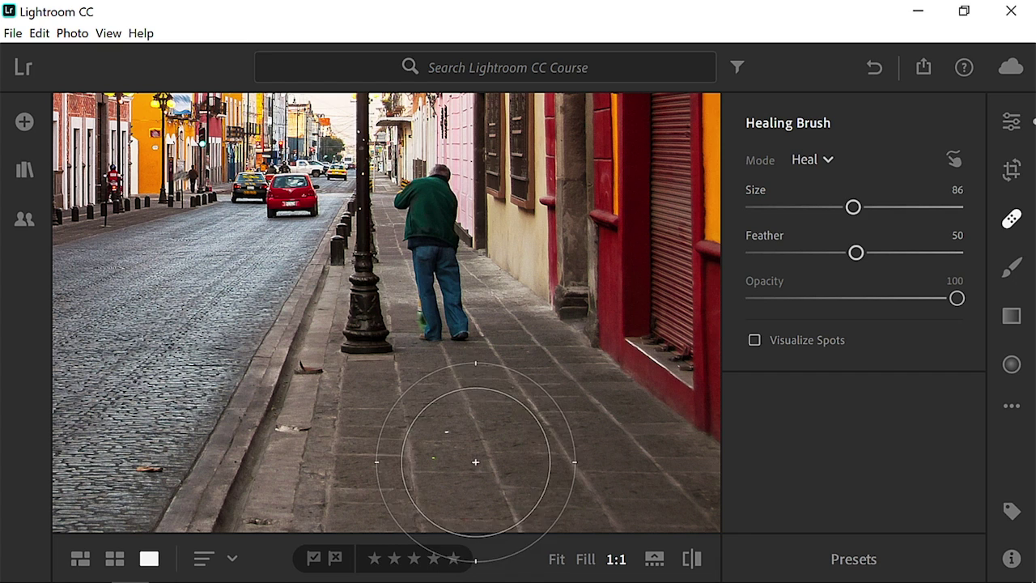
scroll(475, 463, "down", 20)
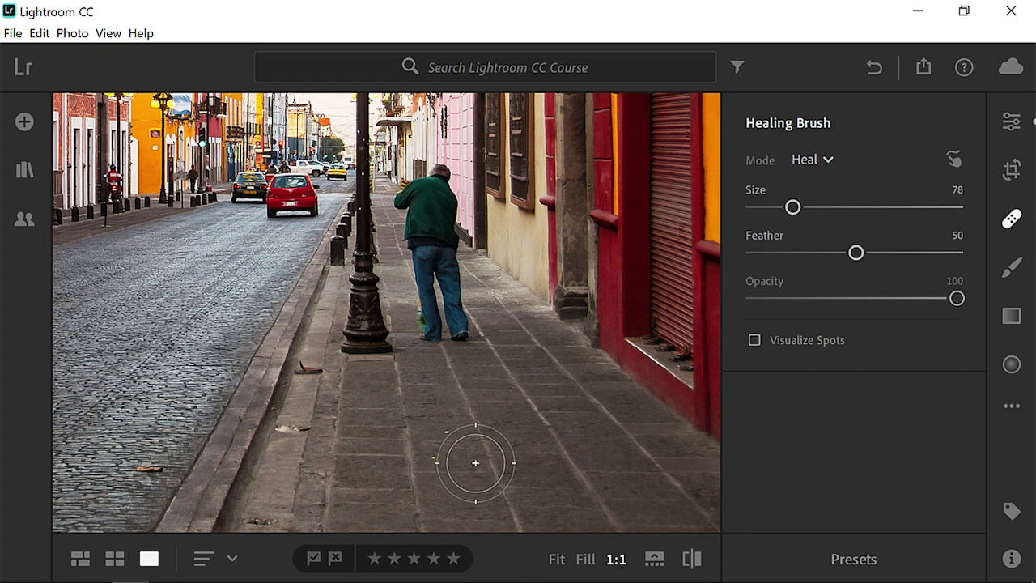
left_click(476, 462)
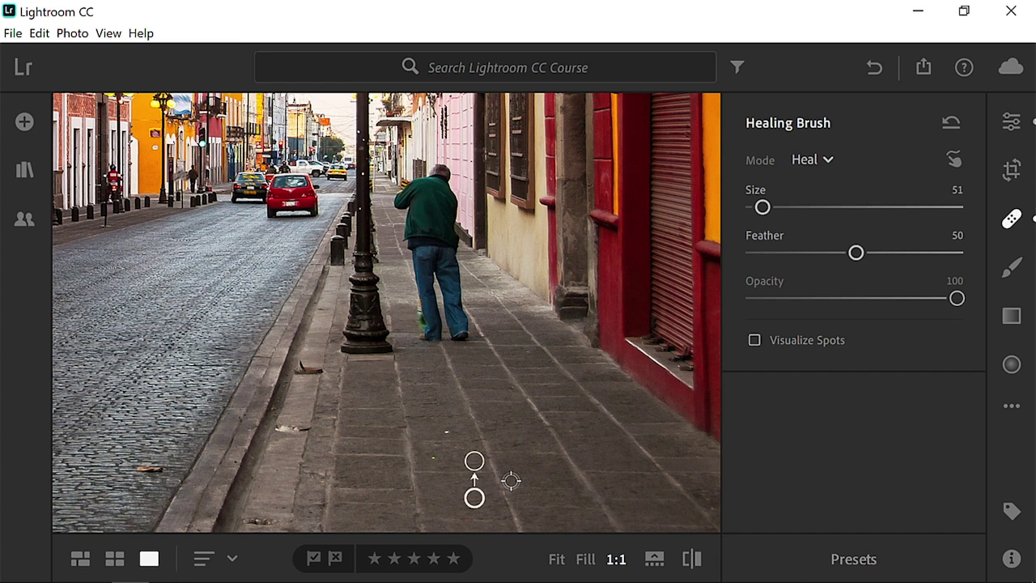
Step: Heal the brown cobblestone debris with a size-75 brush, sampling a cleaner patch of road
key("h")
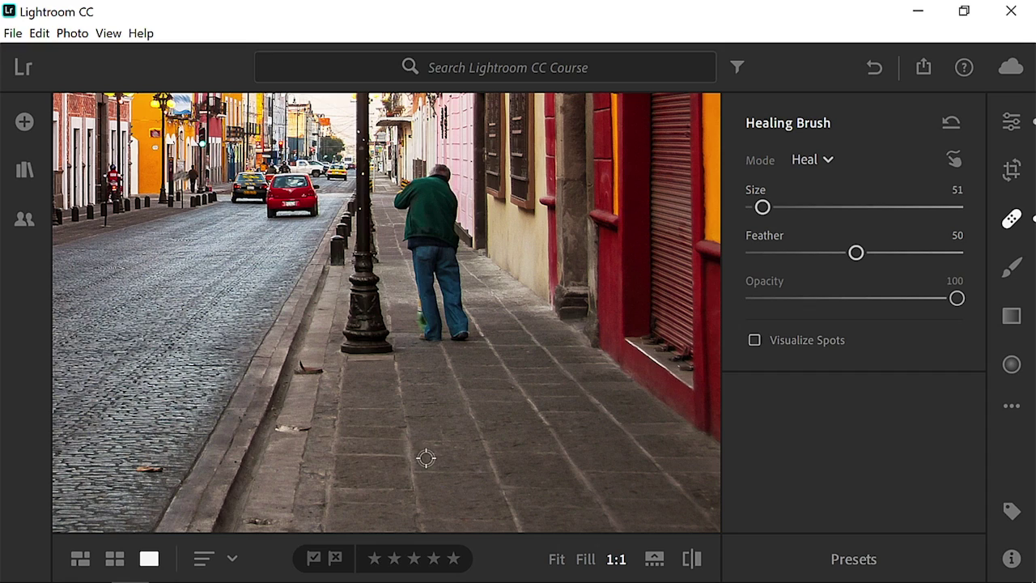
left_click_drag(337, 460, 649, 435)
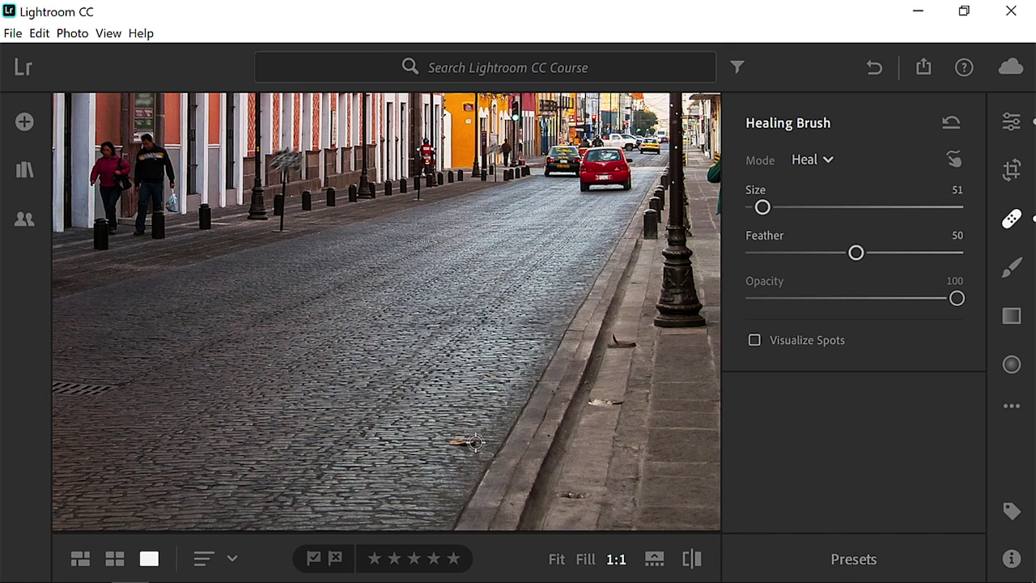
key("bracketright")
key("bracketright")
key("bracketright")
key("bracketright")
key("bracketright")
key("bracketright")
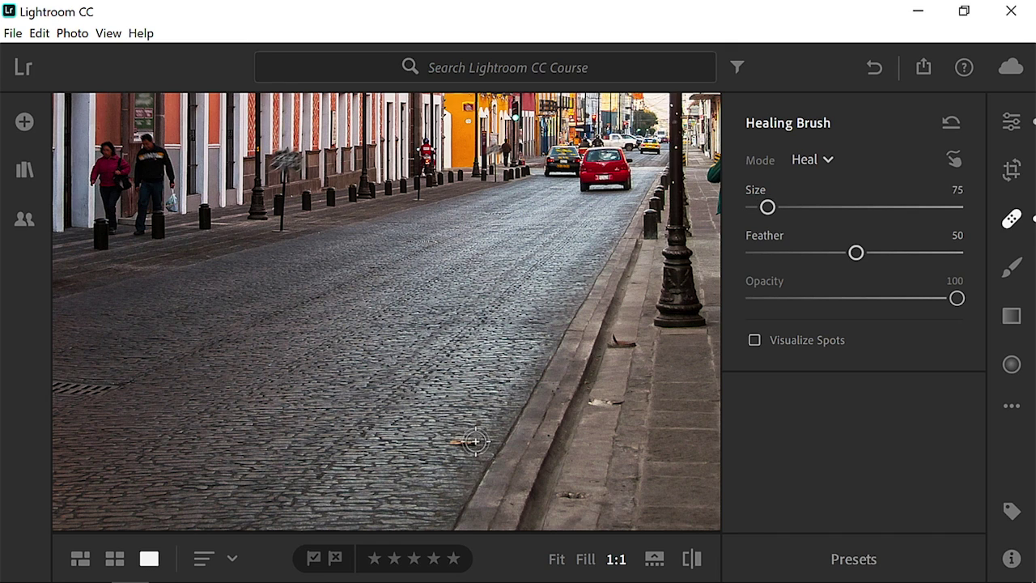
left_click(465, 442)
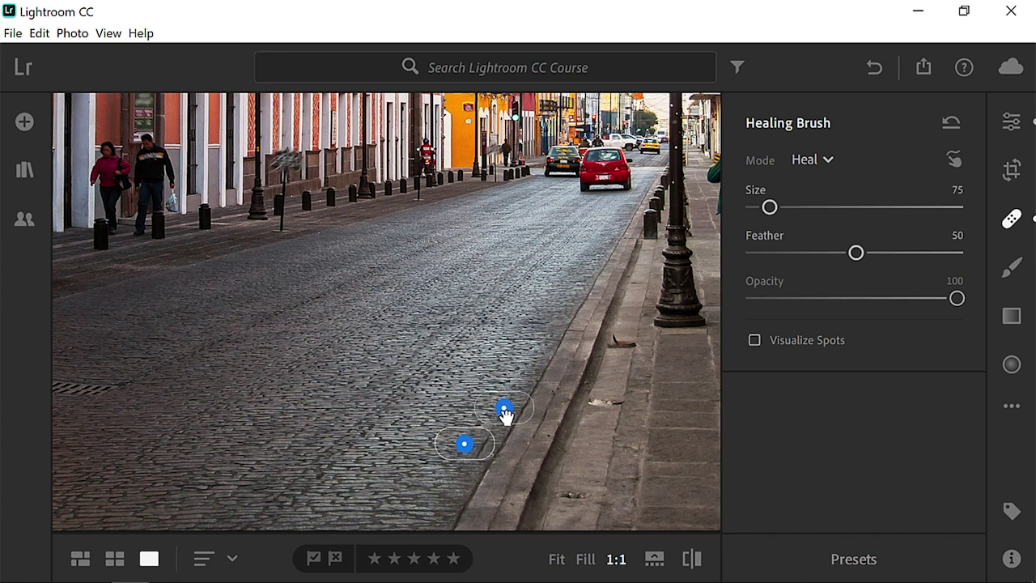
mouse_move(504, 409)
left_mouse_down()
mouse_move(457, 408)
mouse_move(420, 439)
mouse_move(416, 469)
mouse_move(439, 486)
left_mouse_up()
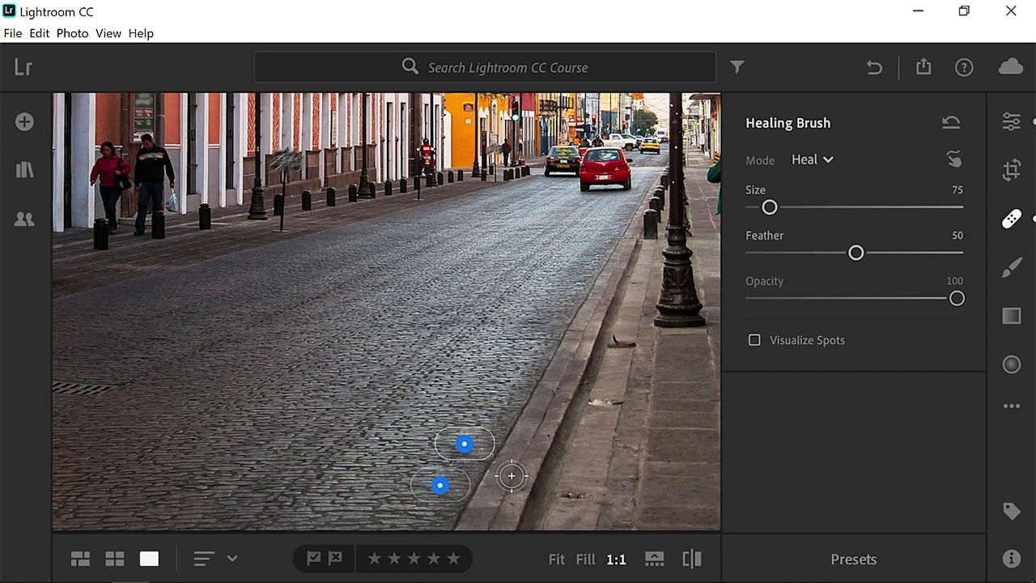
Step: Paint a heal stroke along the yellow rope from the lamp post to the left edge
key("h")
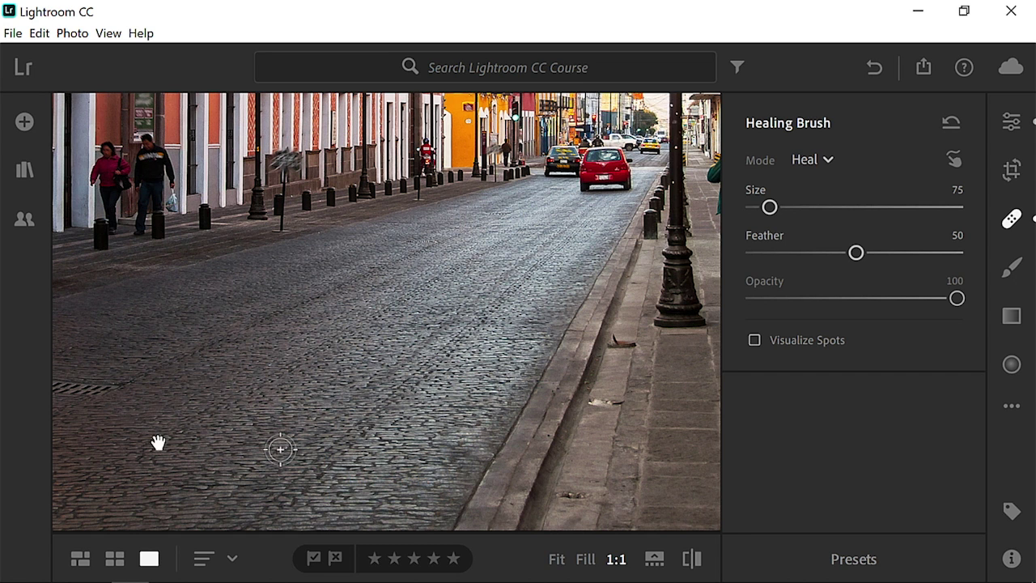
mouse_move(219, 437)
left_mouse_down()
mouse_move(471, 442)
mouse_move(462, 472)
left_mouse_up()
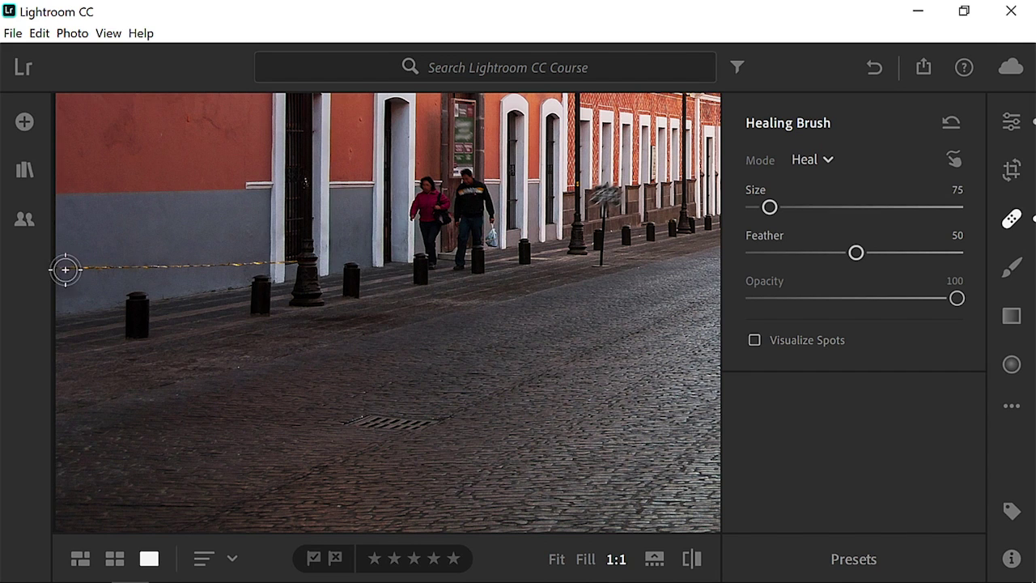
left_click_drag(295, 261, 58, 264)
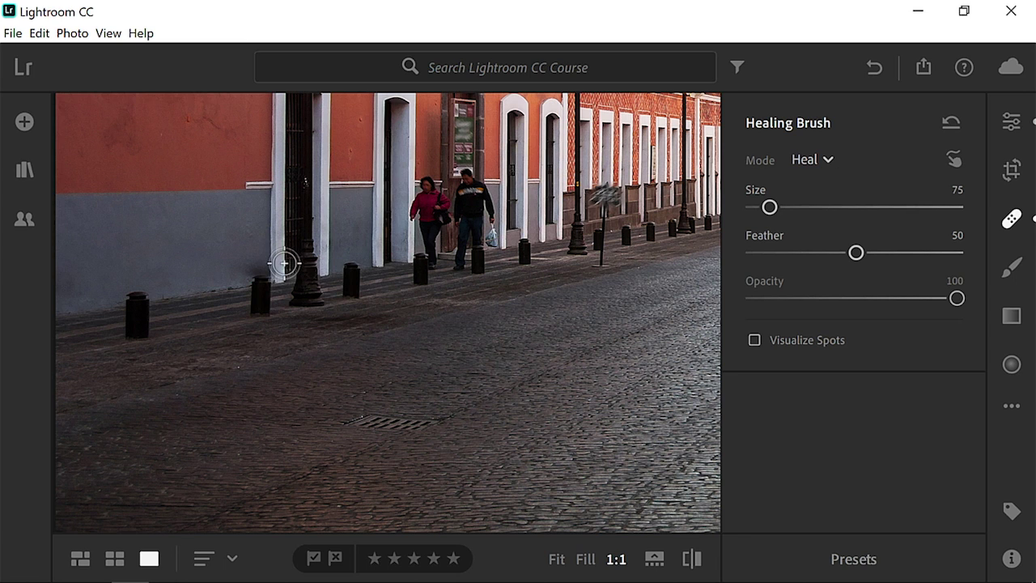
Step: Paint another stroke along the rope wall, then delete that heal spot
left_click_drag(284, 263, 64, 260)
right_click(184, 262)
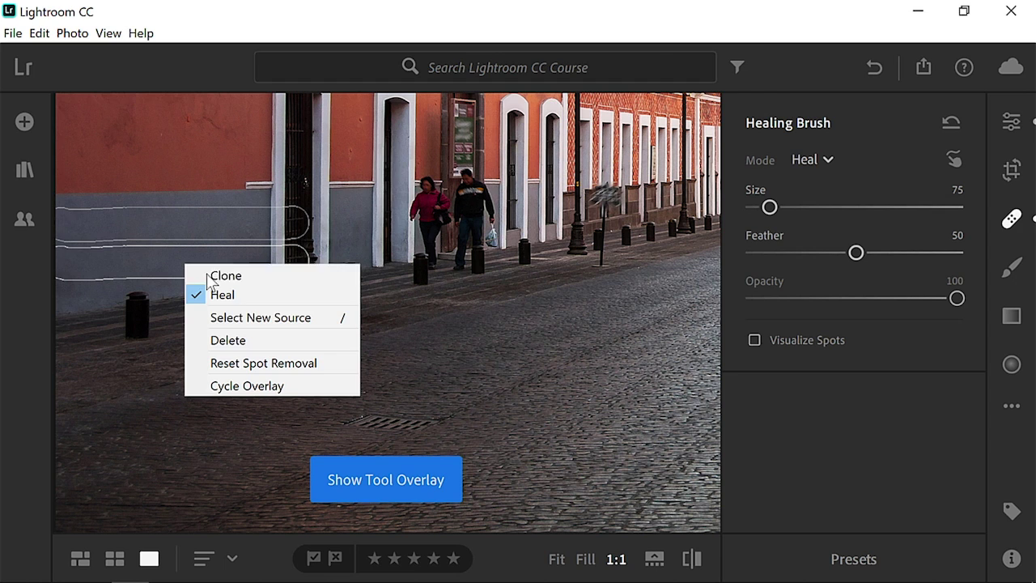
left_click(233, 343)
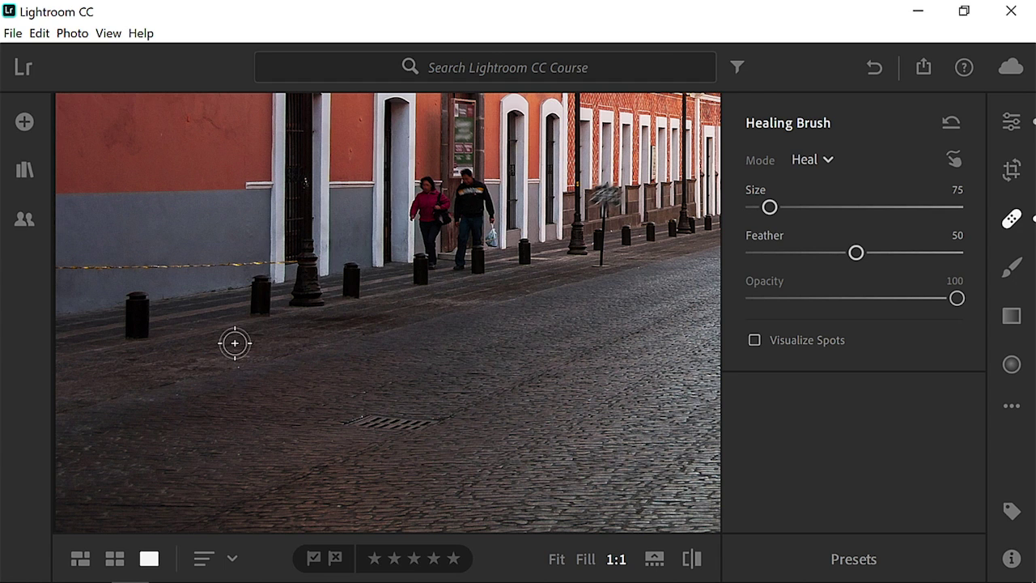
Step: Switch to Clone mode at size 40 and clone out the rope beside the lamp post
left_click(827, 160)
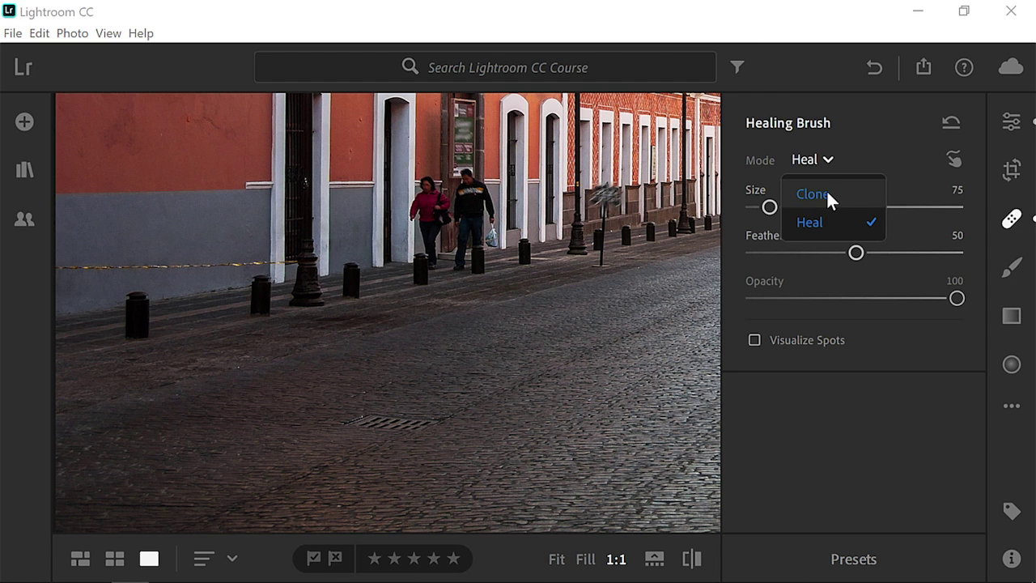
left_click(827, 194)
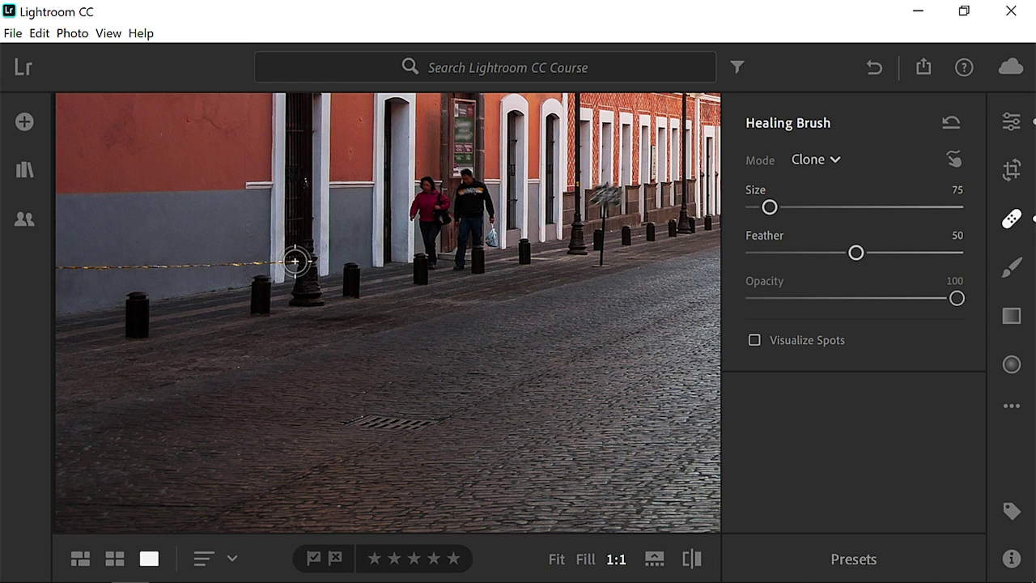
key("bracketleft")
key("bracketleft")
key("bracketleft")
key("bracketleft")
key("bracketleft")
key("bracketleft")
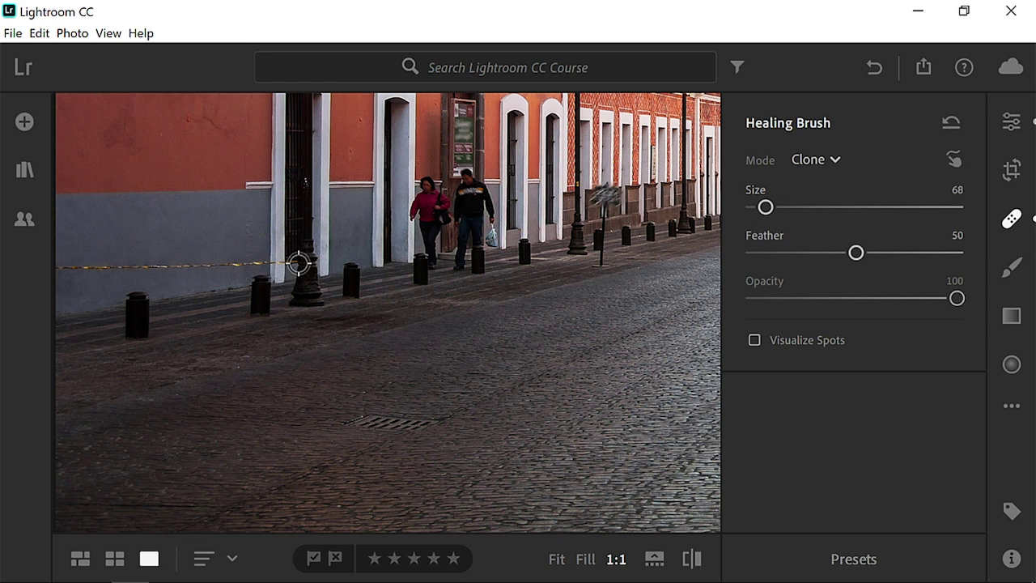
key("bracketleft")
key("bracketleft")
key("bracketleft")
key("bracketleft")
key("bracketleft")
key("bracketleft")
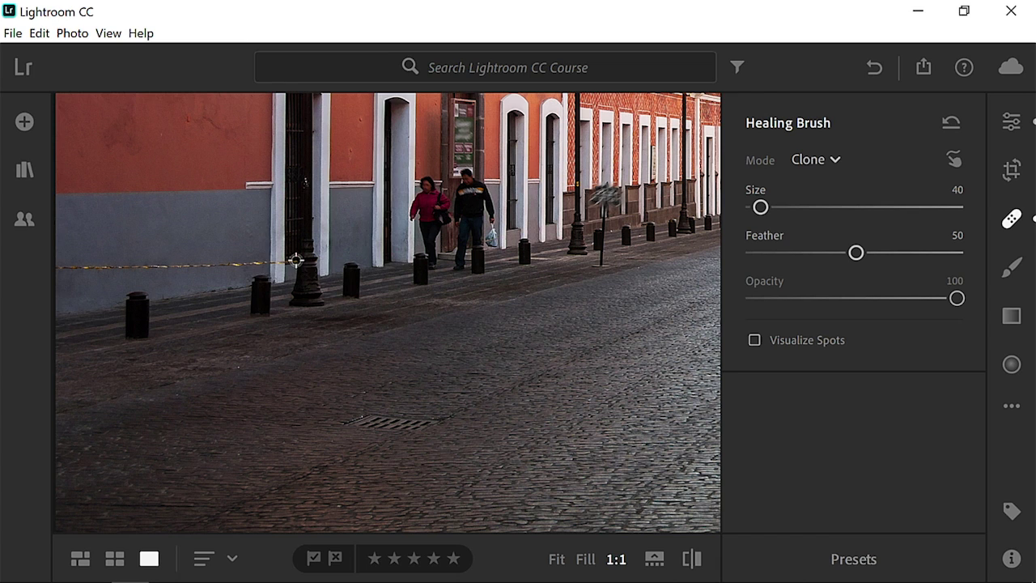
left_click(293, 260)
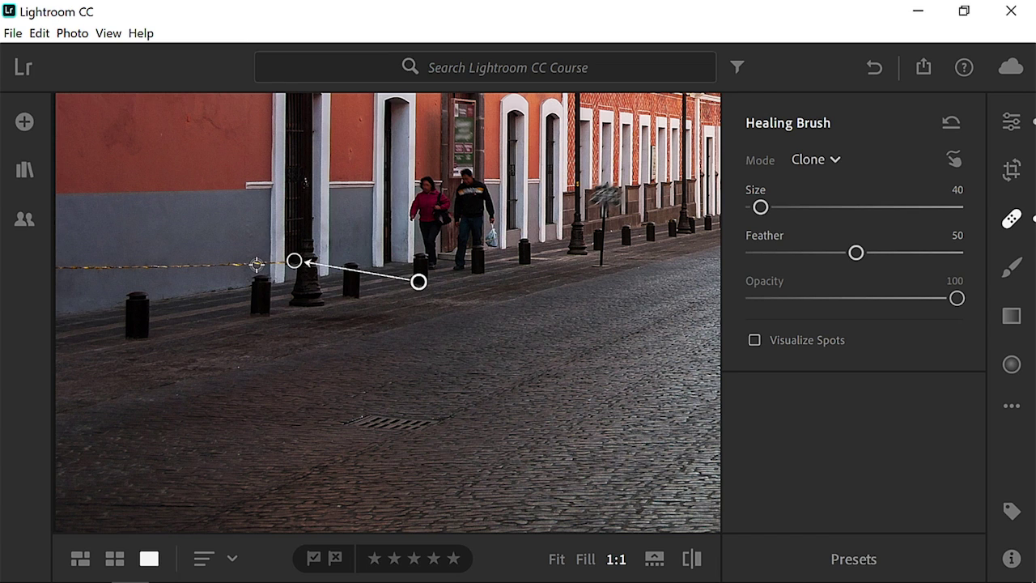
left_click_drag(256, 264, 291, 263)
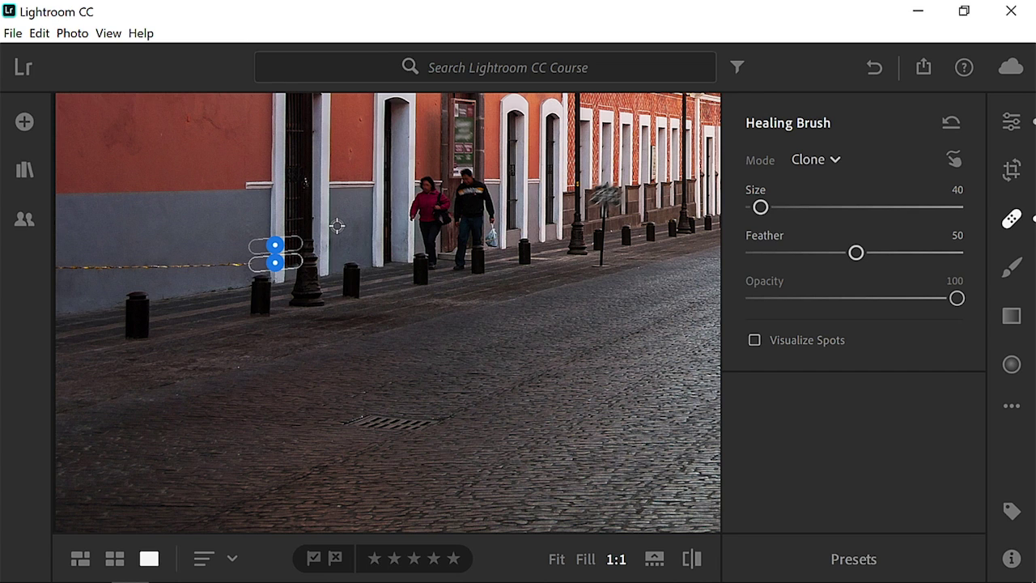
key("h")
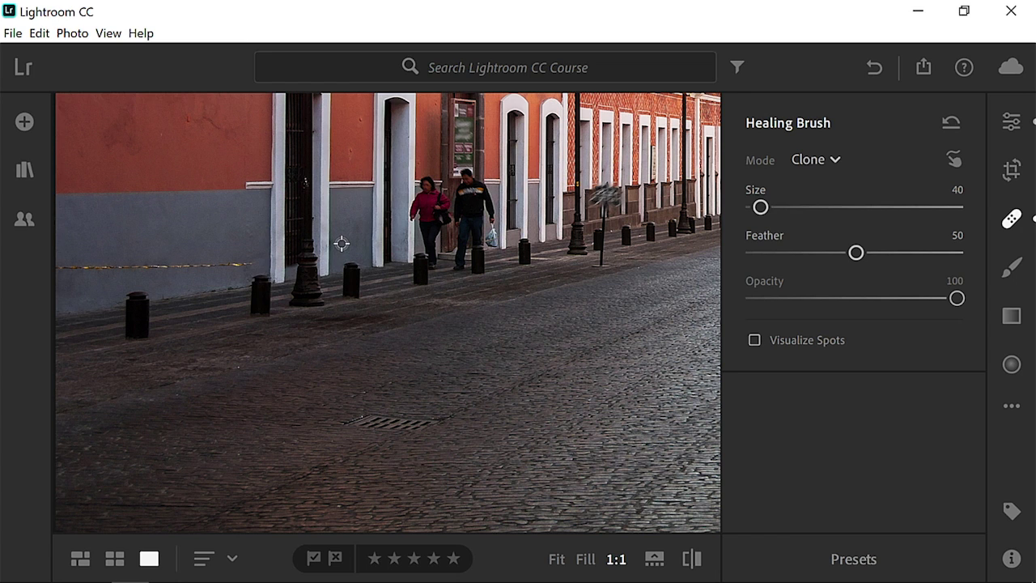
Step: Raise the brush to size 46 and switch the mode back to Heal
key("bracketright")
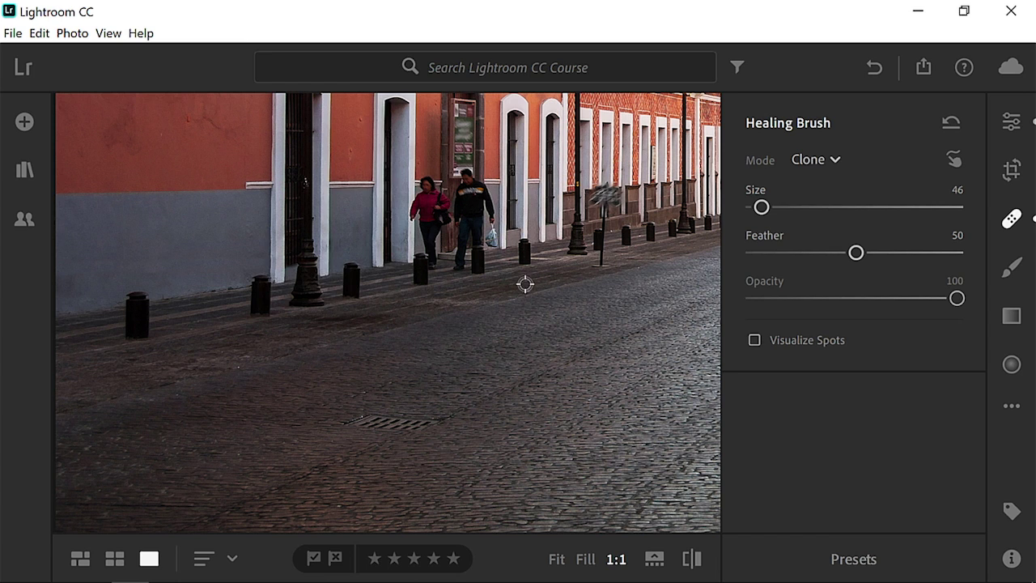
left_click(833, 160)
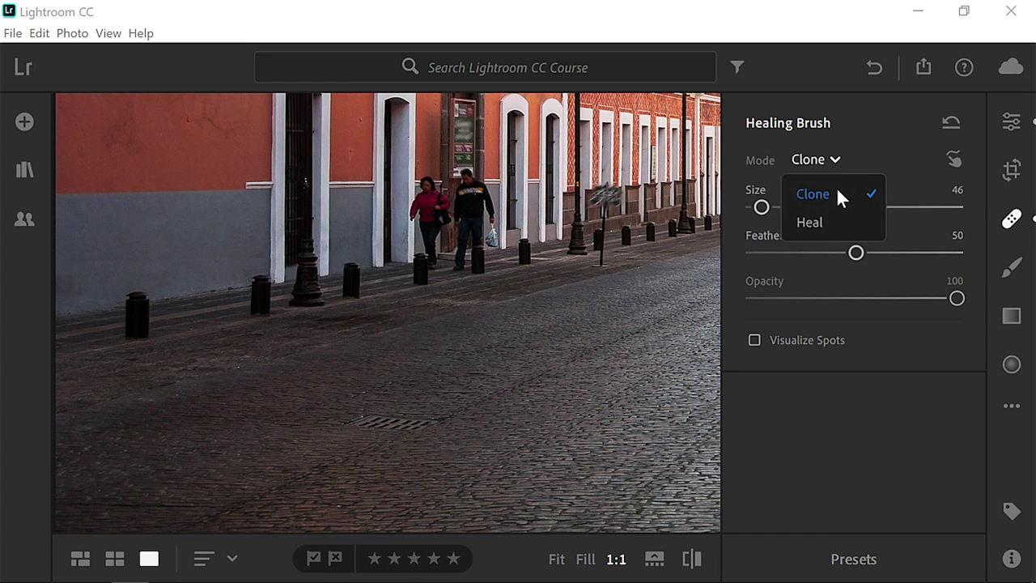
left_click(834, 221)
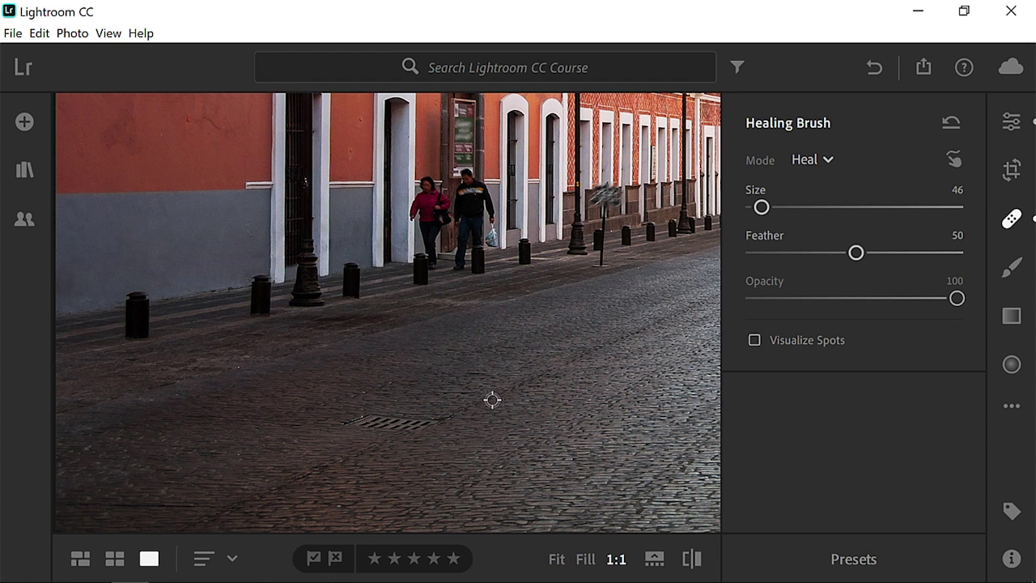
Step: Fit the whole photo in view and toggle Show Original to compare before and after
left_click(556, 558)
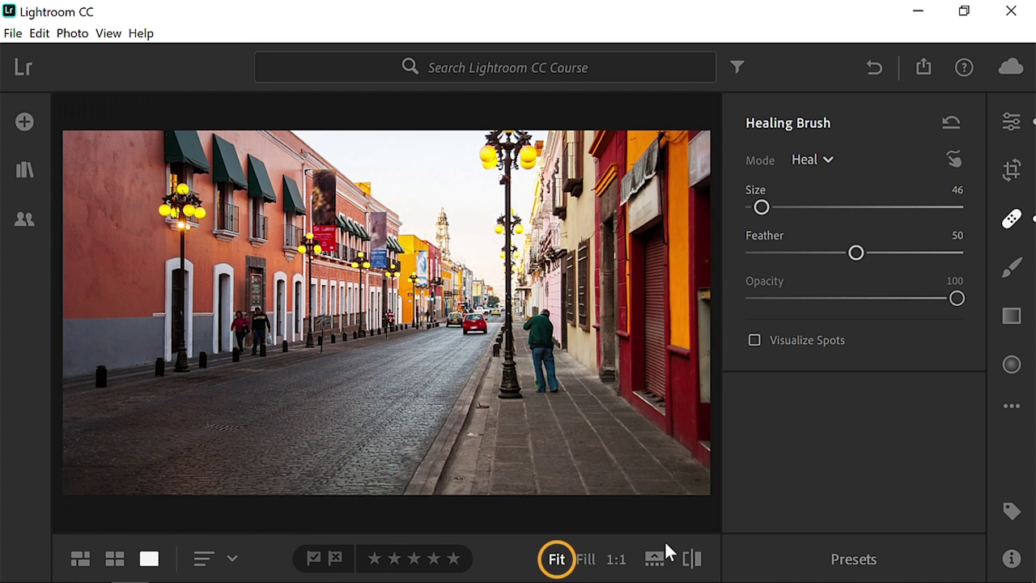
left_click(692, 559)
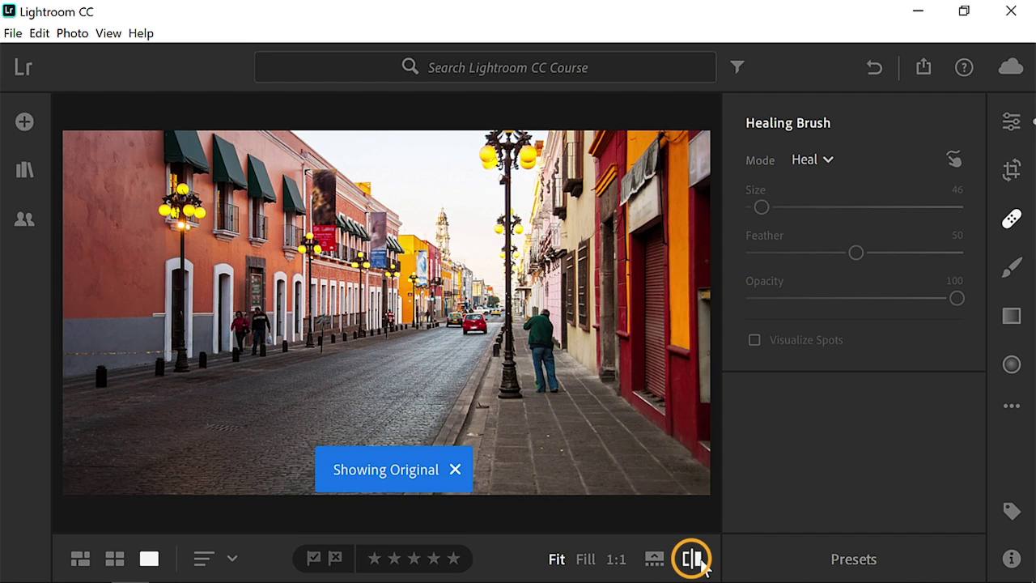
left_click(692, 558)
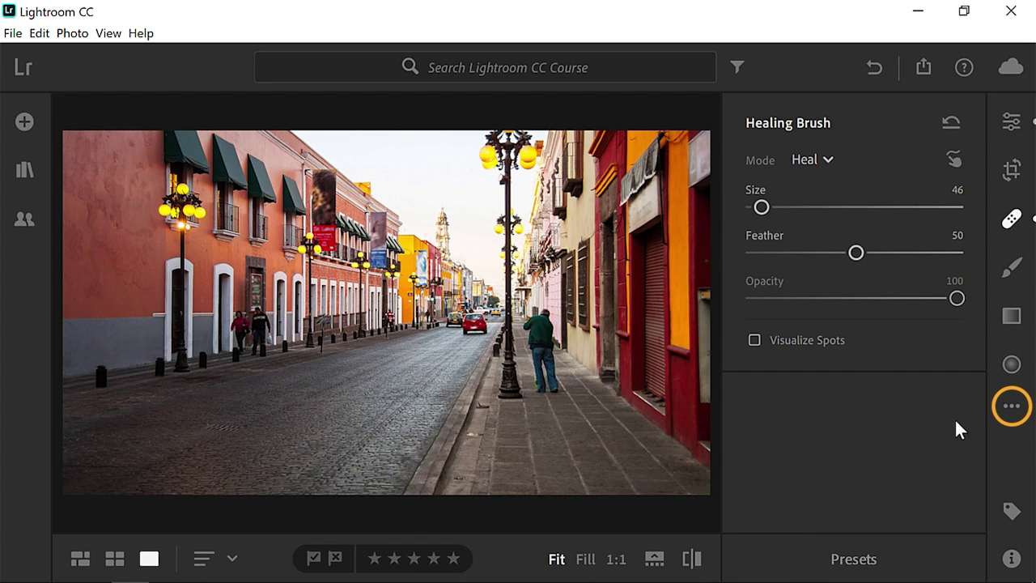
left_click(1010, 409)
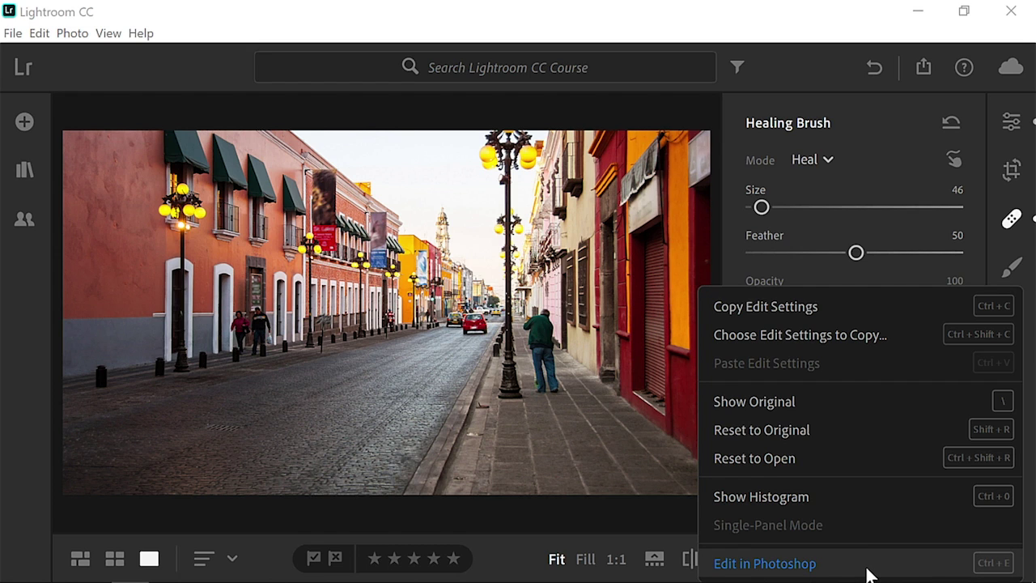
left_click(510, 564)
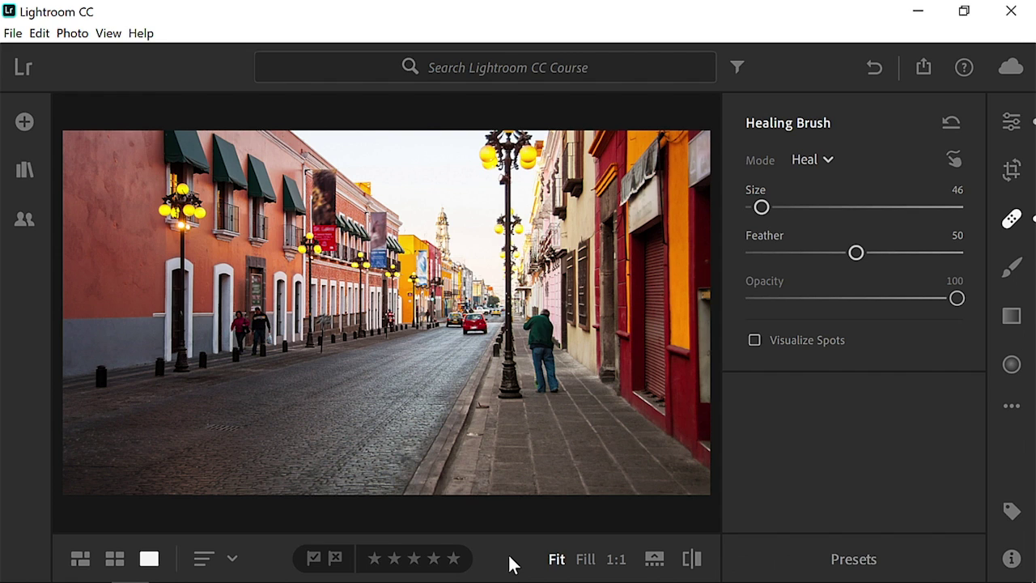